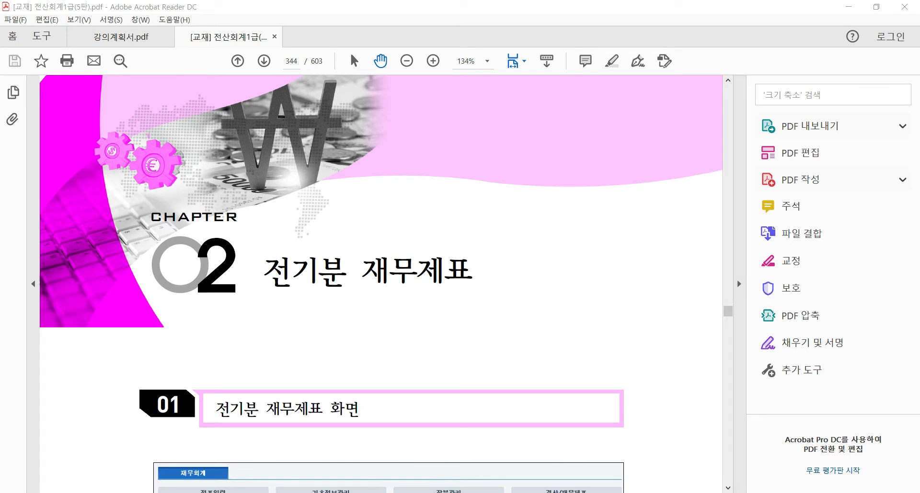
Switch to the SmartClass site in the browser and review the 실시간 화상수업 수요조사 survey of course 28D10024_C
{"action": "left_click", "coordinate": [364, 492]}
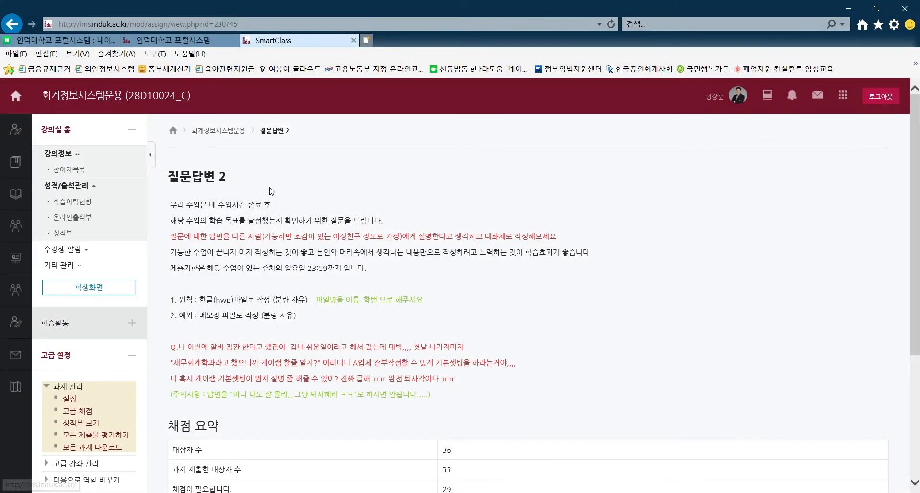
{"action": "left_click", "coordinate": [16, 96]}
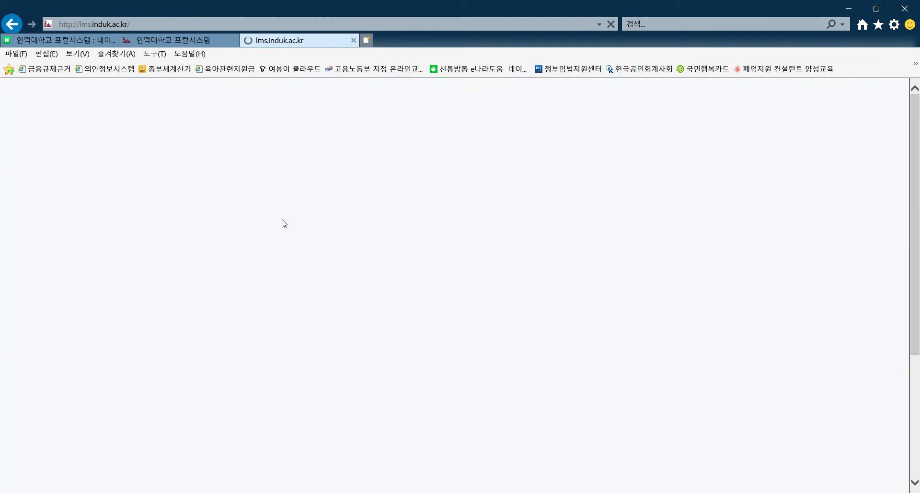
{"action": "left_click", "coordinate": [302, 235]}
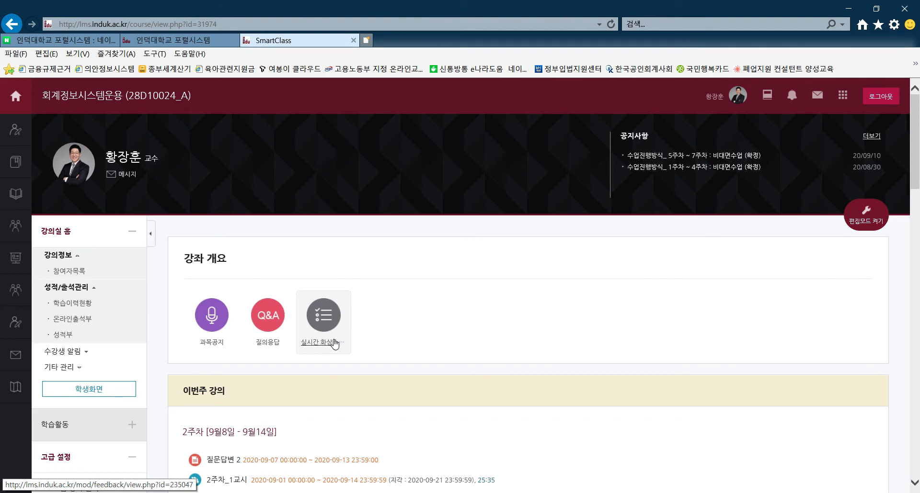
{"action": "left_click", "coordinate": [16, 96]}
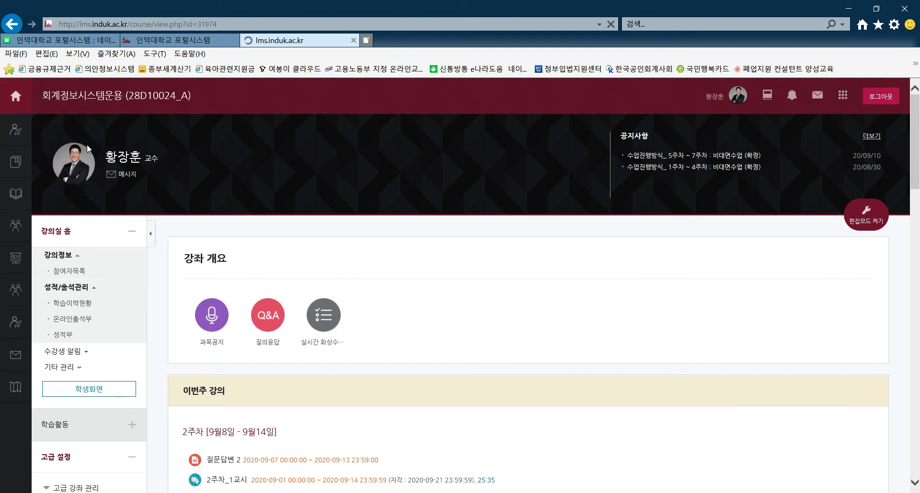
{"action": "left_click", "coordinate": [358, 289]}
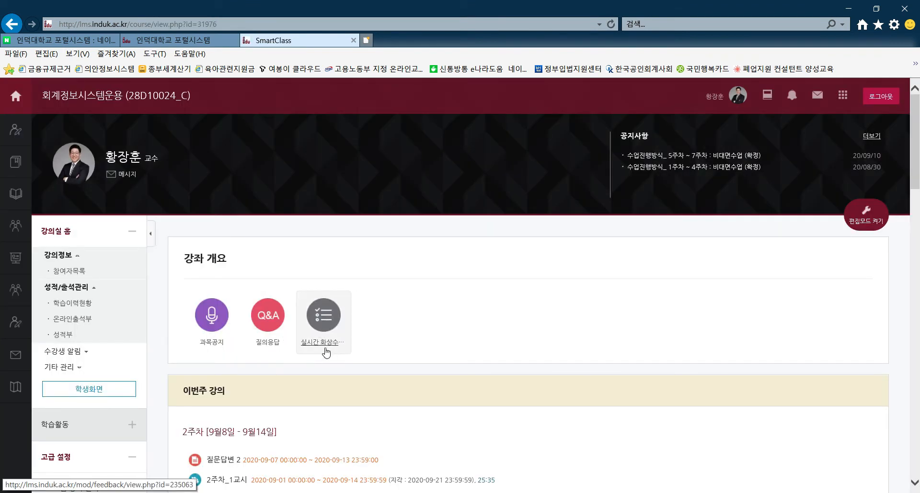
{"action": "left_click", "coordinate": [348, 352]}
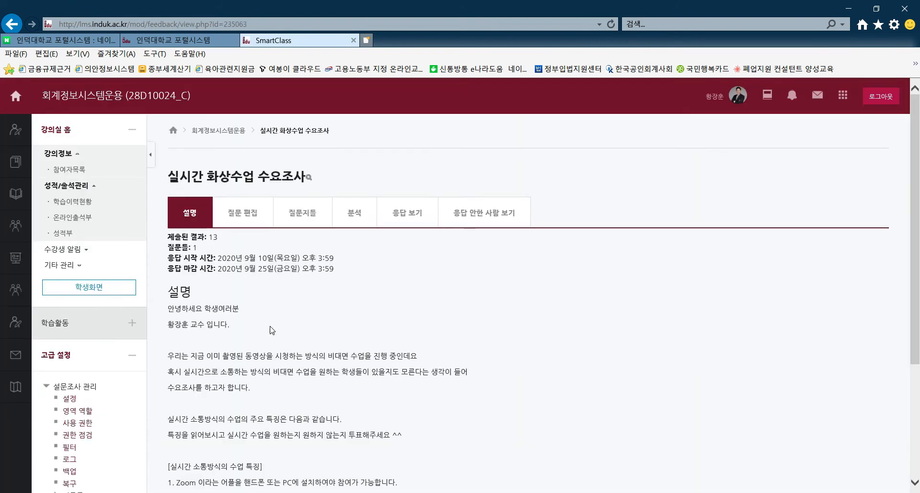
{"action": "scroll", "coordinate": [279, 337], "scroll_direction": "down", "scroll_amount": 3}
{"action": "scroll", "coordinate": [279, 337], "scroll_direction": "up", "scroll_amount": 3}
{"action": "left_click_drag", "start_coordinate": [210, 239], "coordinate": [227, 239]}
Return to the course list and review the 실시간 화상수업 수요조사 survey of course 28D10024_A
{"action": "left_click", "coordinate": [18, 105]}
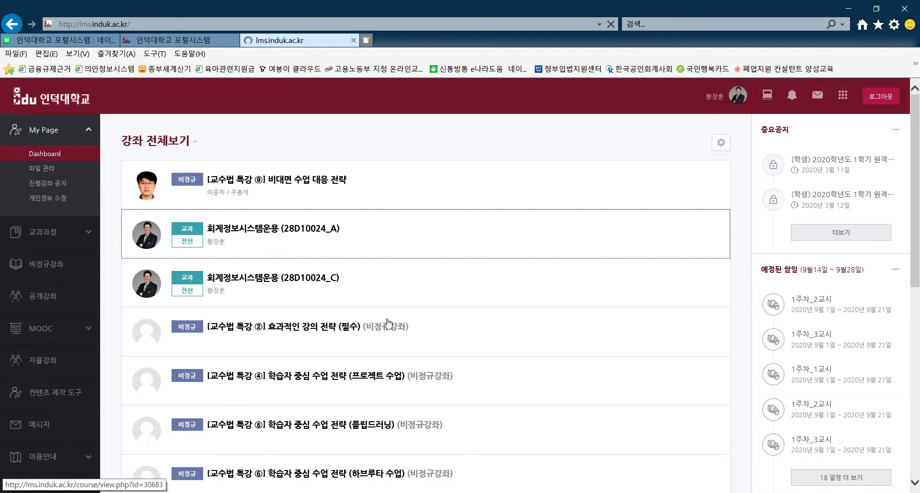
{"action": "left_click", "coordinate": [382, 327]}
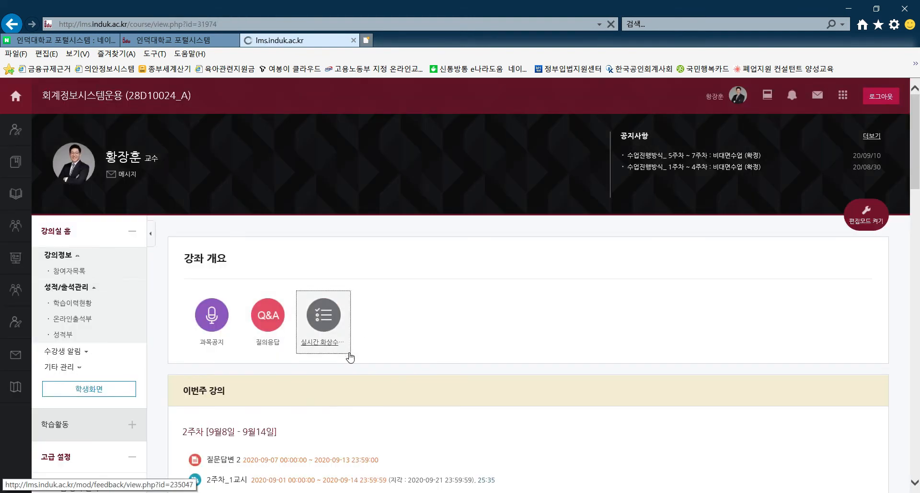
{"action": "left_click", "coordinate": [346, 352]}
{"action": "left_click_drag", "start_coordinate": [219, 251], "coordinate": [192, 250]}
{"action": "left_click", "coordinate": [378, 349]}
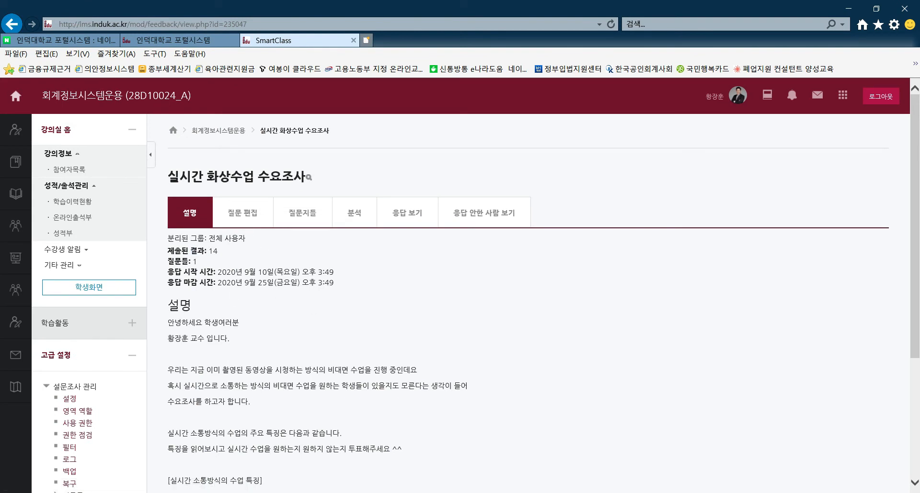
Switch to Acrobat Reader and read the week 3 learning content and 수업내용 in 강의계획서.pdf
{"action": "left_click", "coordinate": [604, 492]}
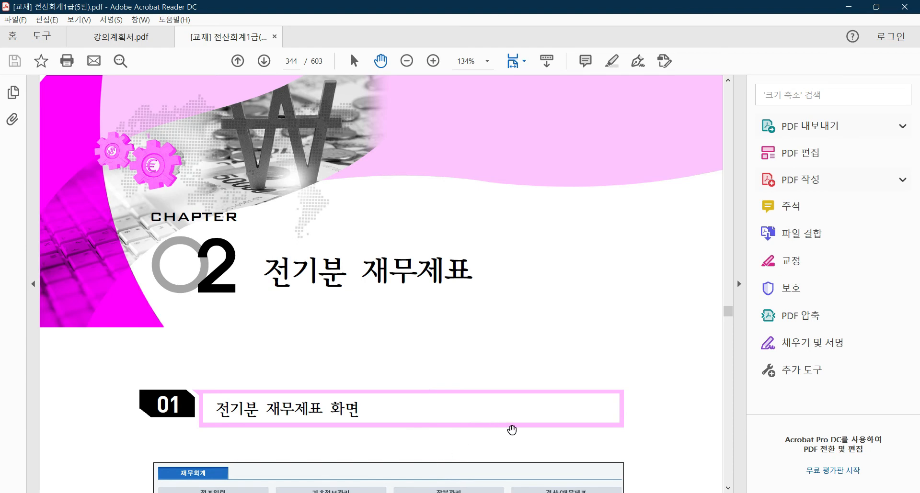
{"action": "left_click", "coordinate": [79, 35]}
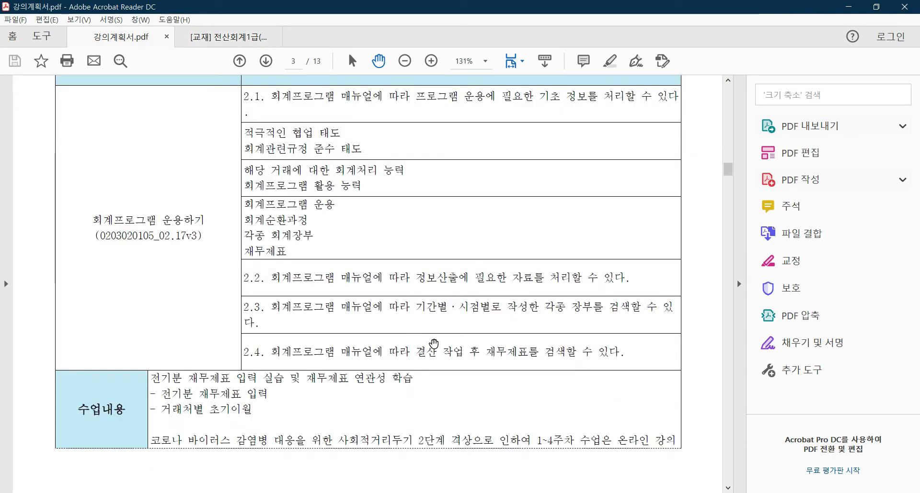
{"action": "scroll", "coordinate": [413, 327], "scroll_direction": "up", "scroll_amount": 3}
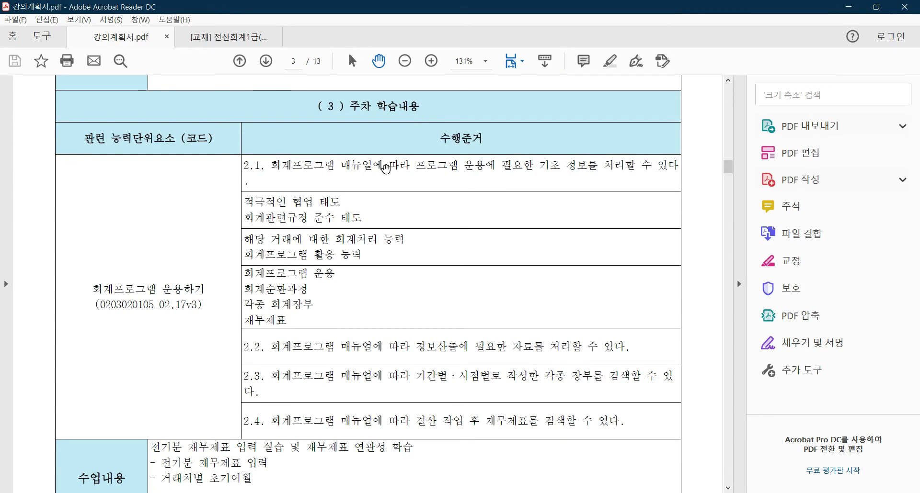
{"action": "scroll", "coordinate": [345, 332], "scroll_direction": "down", "scroll_amount": 3}
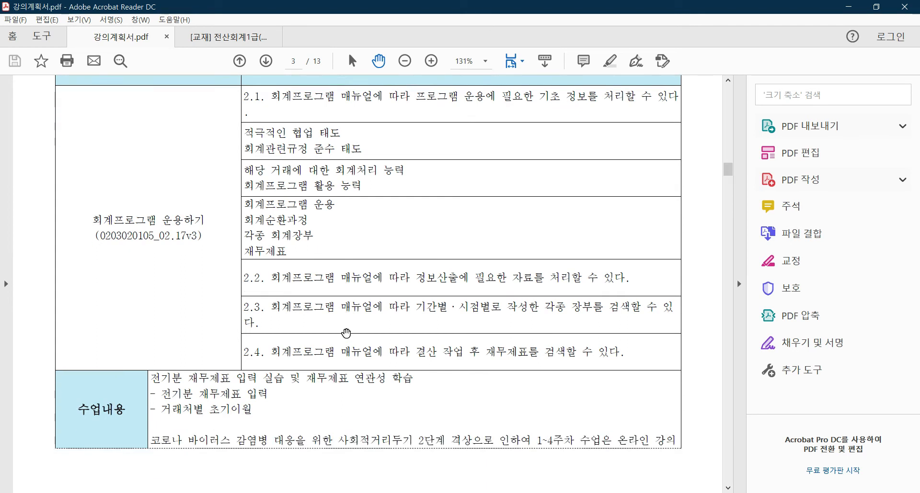
{"action": "scroll", "coordinate": [346, 332], "scroll_direction": "down", "scroll_amount": 8}
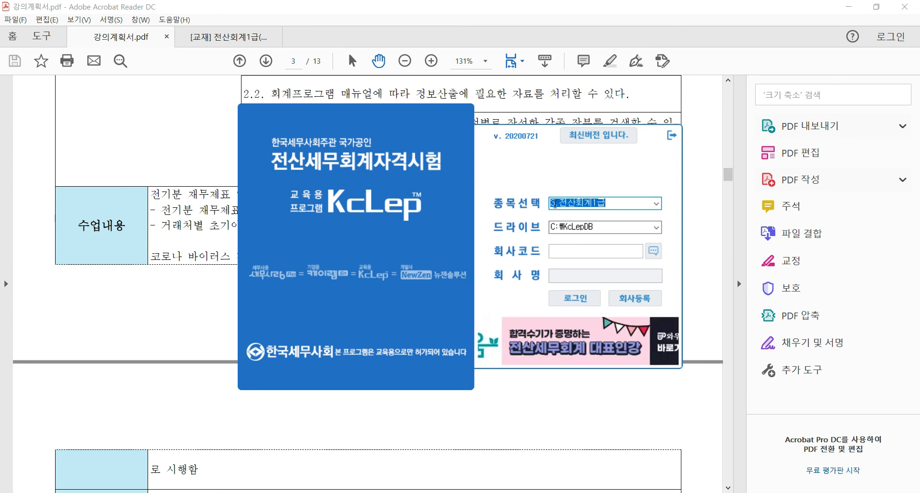
Log in to KcLep with the exam type 3.전산회계1급 and the company (주)카톨릭, code 1000
{"action": "left_click", "coordinate": [656, 204]}
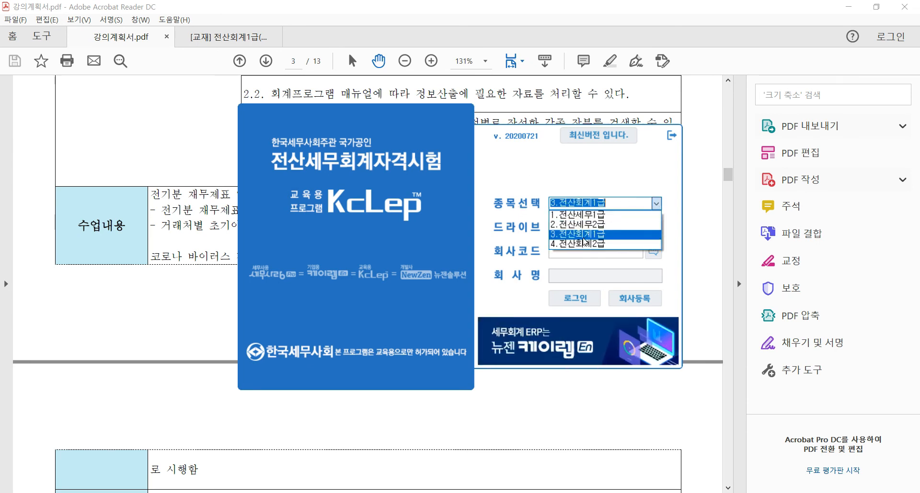
{"action": "left_click", "coordinate": [581, 236]}
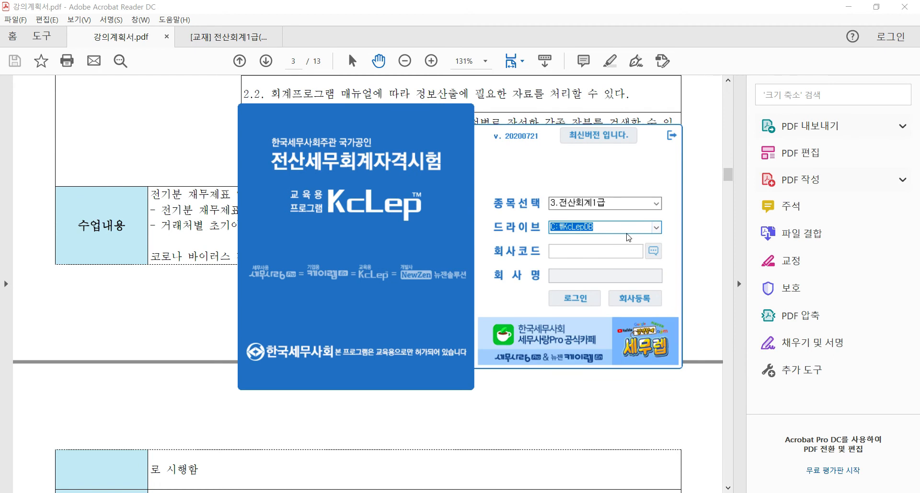
{"action": "left_click", "coordinate": [606, 254]}
{"action": "left_click", "coordinate": [653, 252]}
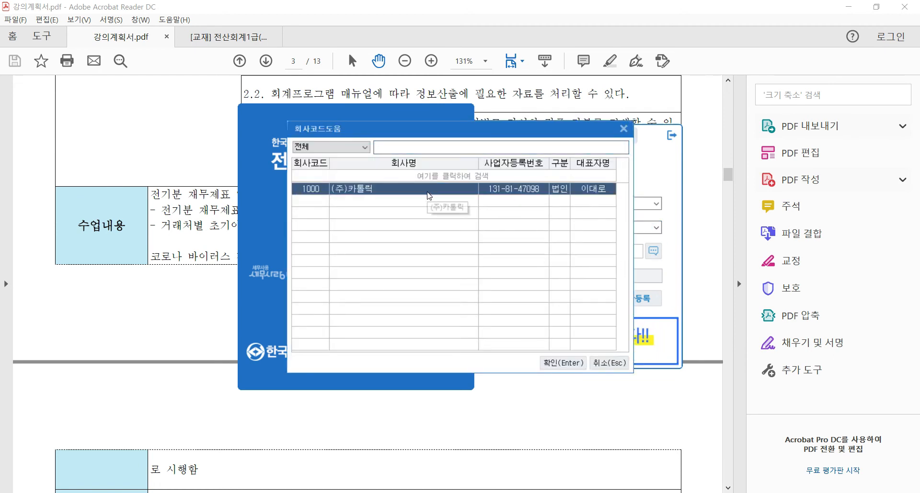
{"action": "double_click", "coordinate": [427, 192]}
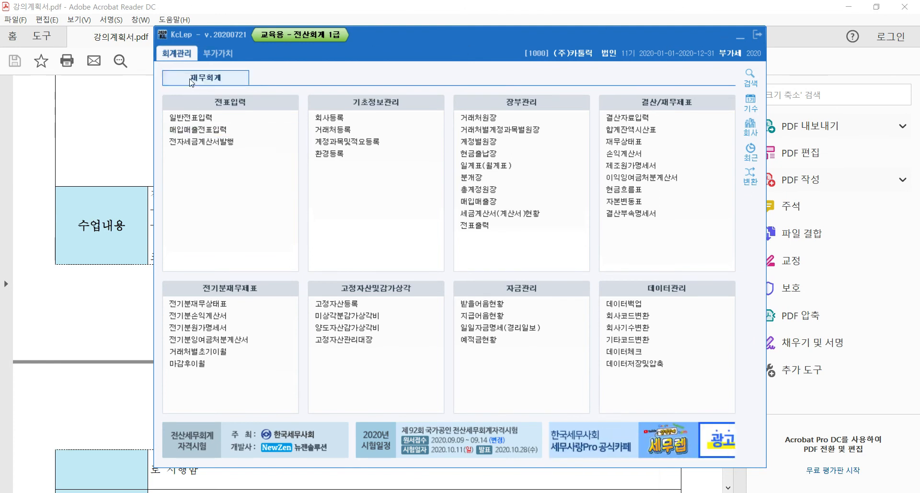
Examine the functions available under 부가가치 and return to those of 회계관리
{"action": "key", "text": "ctrl"}
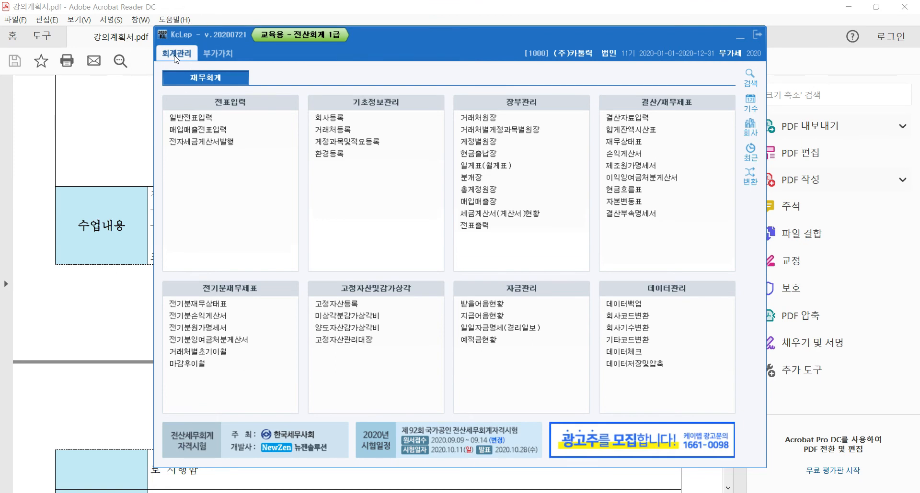
{"action": "key", "text": "ctrl"}
{"action": "key", "text": "ctrl"}
{"action": "key", "text": "ctrl"}
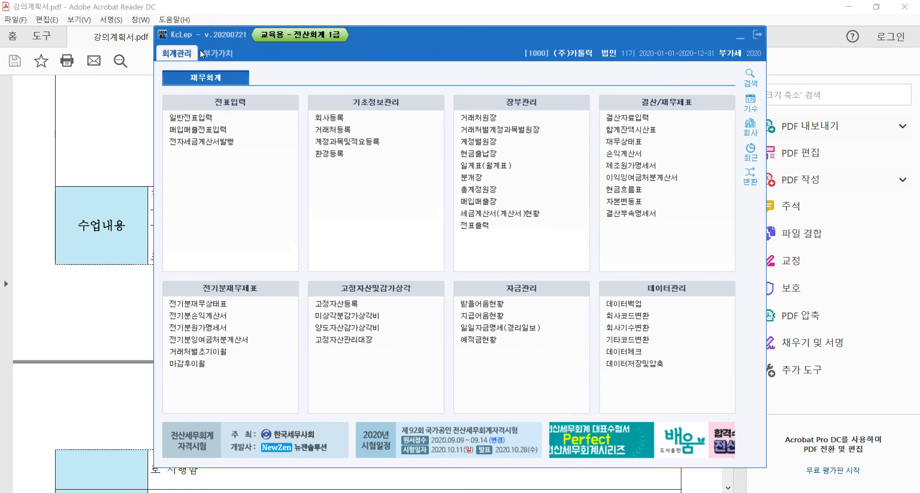
{"action": "left_click", "coordinate": [220, 54]}
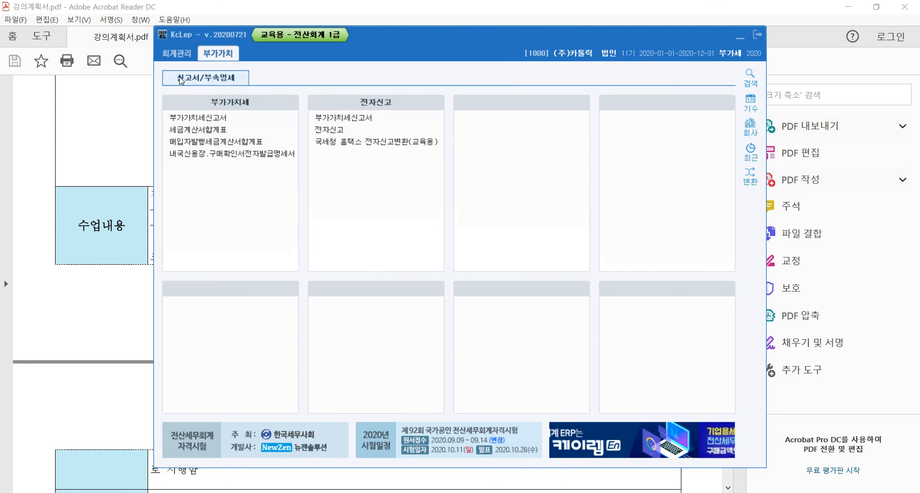
{"action": "left_click", "coordinate": [177, 54]}
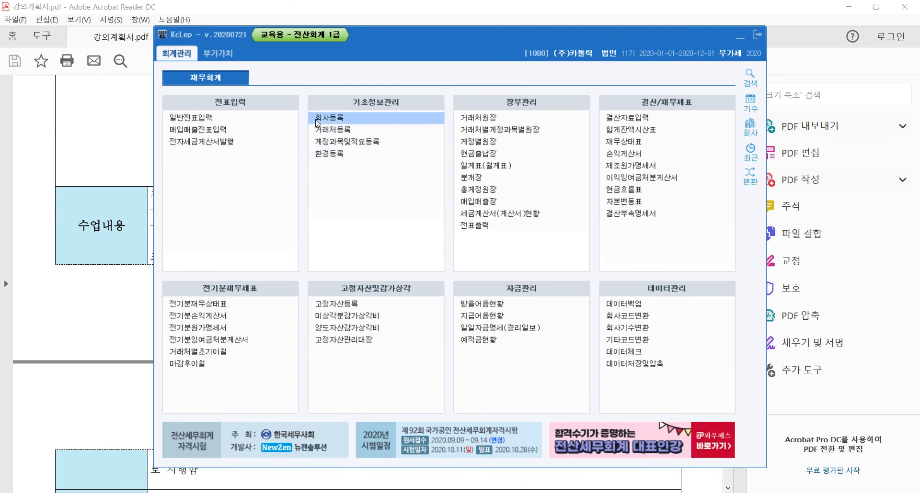
{"action": "left_click_drag", "start_coordinate": [313, 129], "coordinate": [319, 147]}
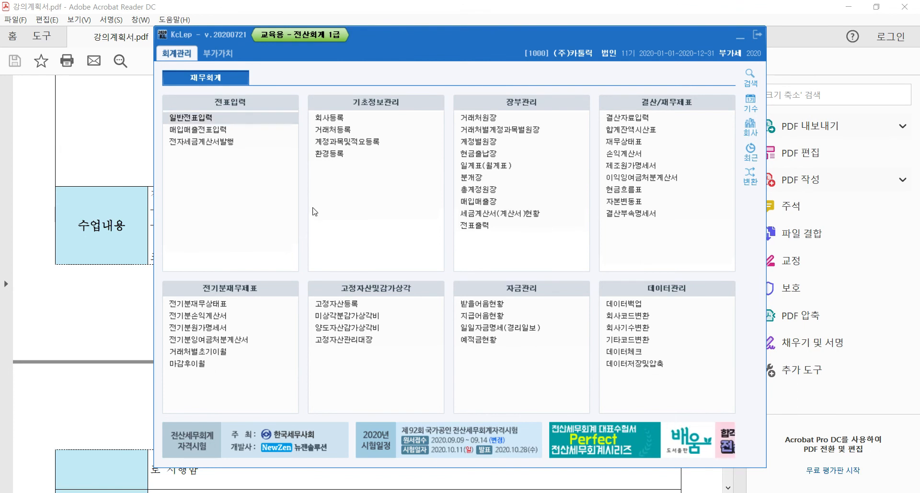
Open 일반전표입력 for January 1, 2020 and start a debit (차변) line
{"action": "key", "text": "Return"}
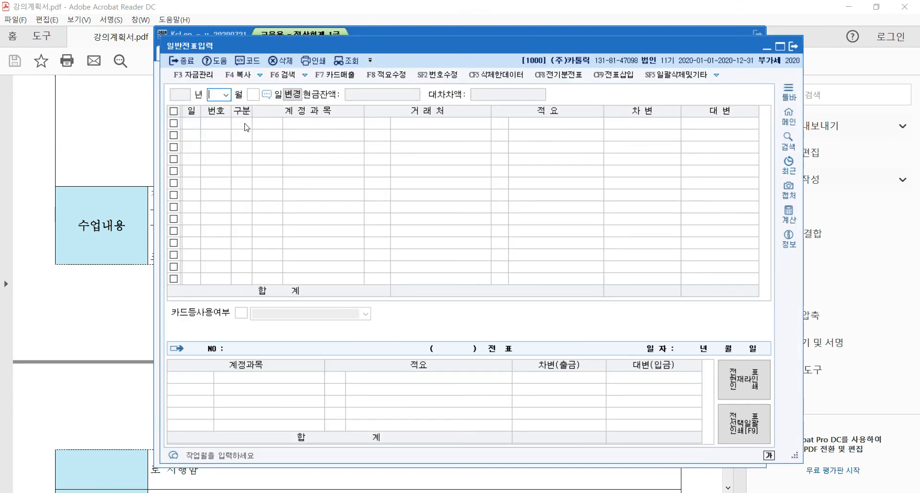
{"action": "type", "text": "1"}
{"action": "key", "text": "Return"}
{"action": "type", "text": "1"}
{"action": "key", "text": "Return"}
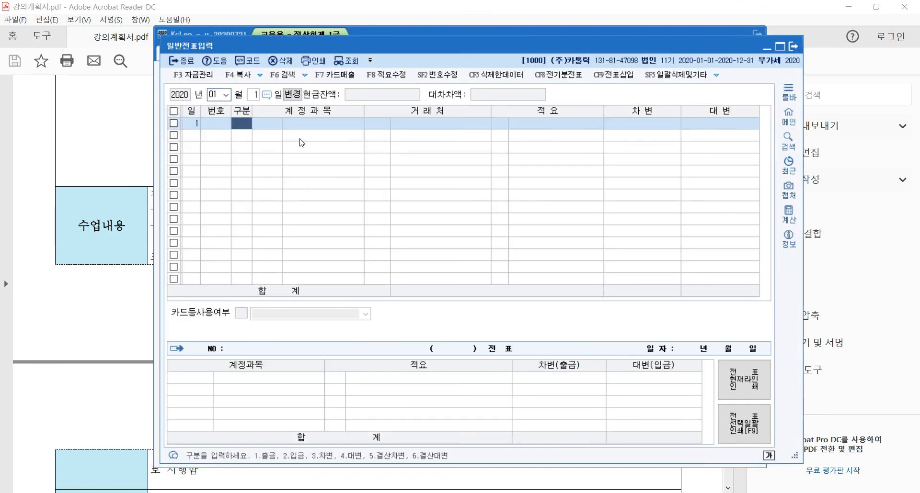
{"action": "type", "text": "3"}
{"action": "key", "text": "Return"}
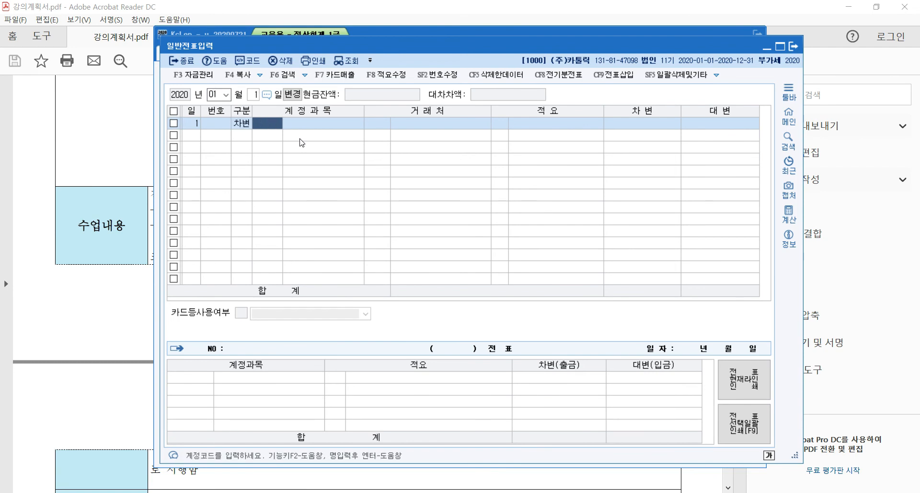
Look through the account code list for the debit line, dismiss it without choosing an account, and close 일반전표입력
{"action": "key", "text": "F2"}
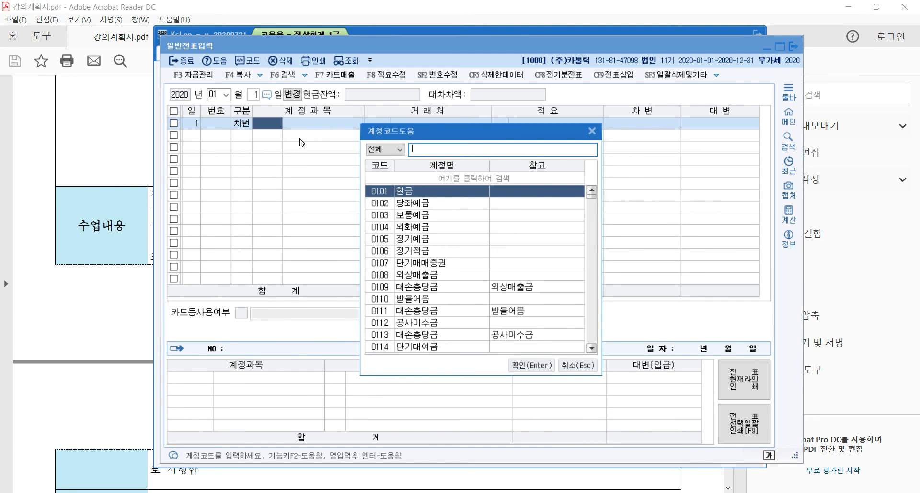
{"action": "key", "text": "Escape"}
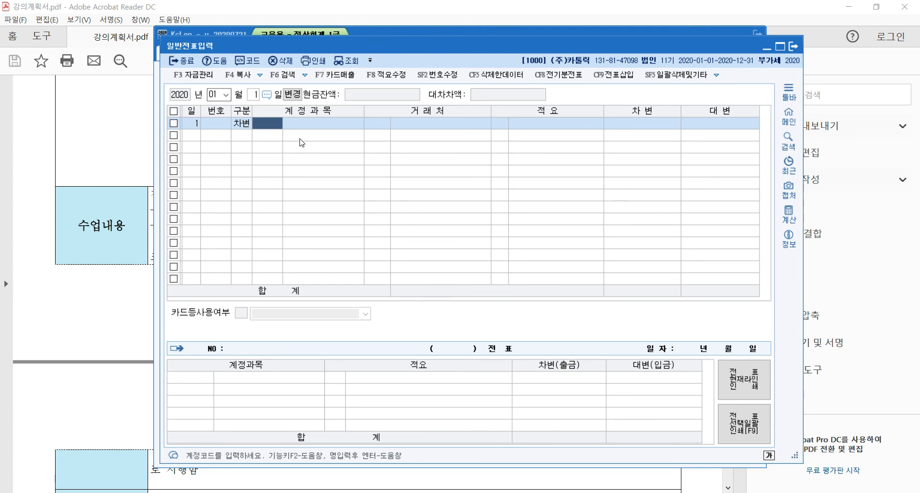
{"action": "left_click", "coordinate": [796, 49]}
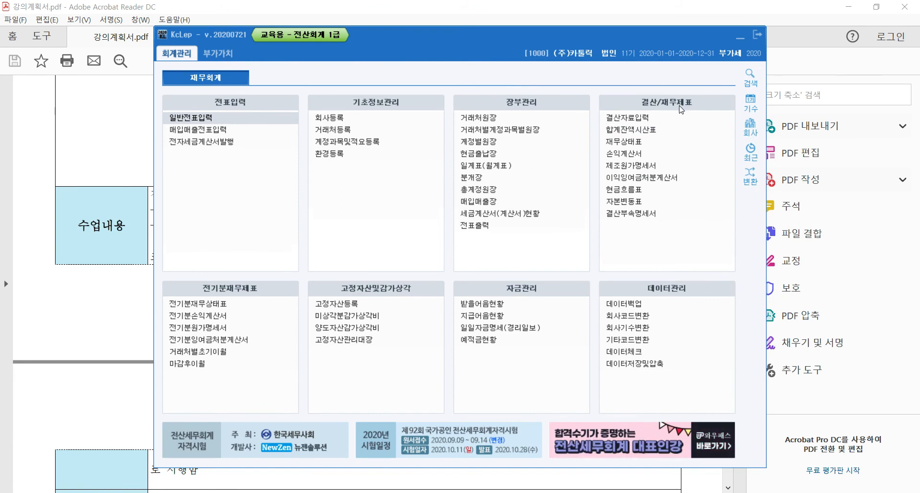
Open the balance sheet (재무상태표), look over its asset rows and close it
{"action": "left_click", "coordinate": [623, 143]}
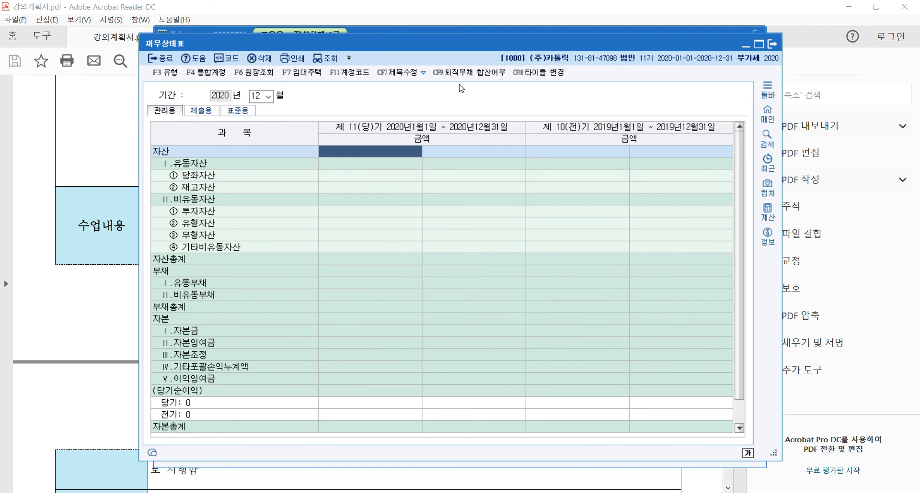
{"action": "key", "text": "ctrl"}
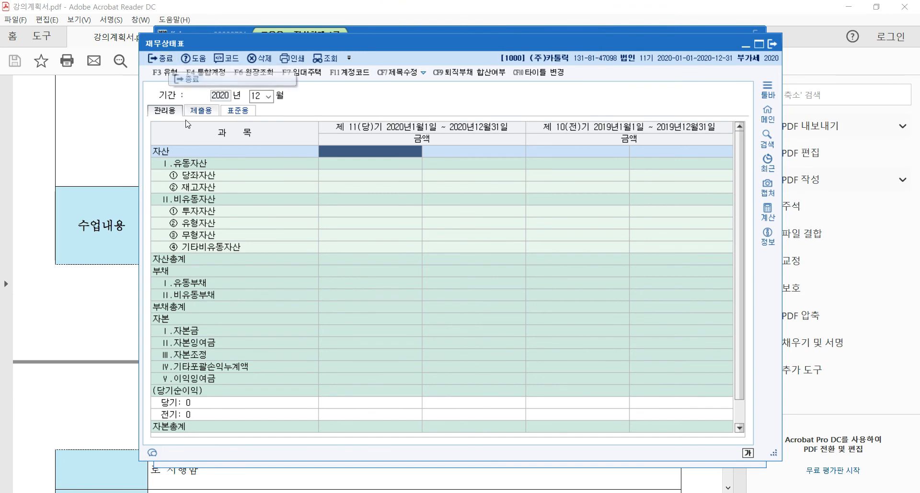
{"action": "left_click", "coordinate": [389, 176]}
{"action": "left_click", "coordinate": [513, 188]}
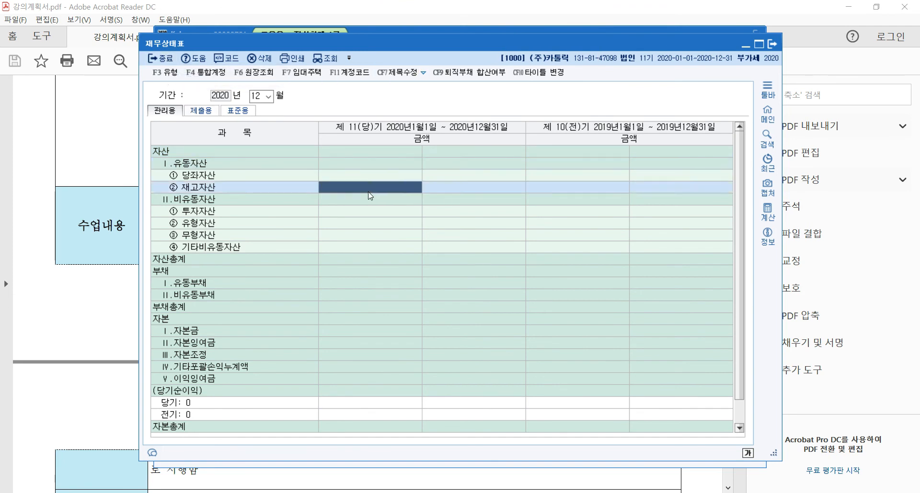
{"action": "left_click", "coordinate": [477, 215]}
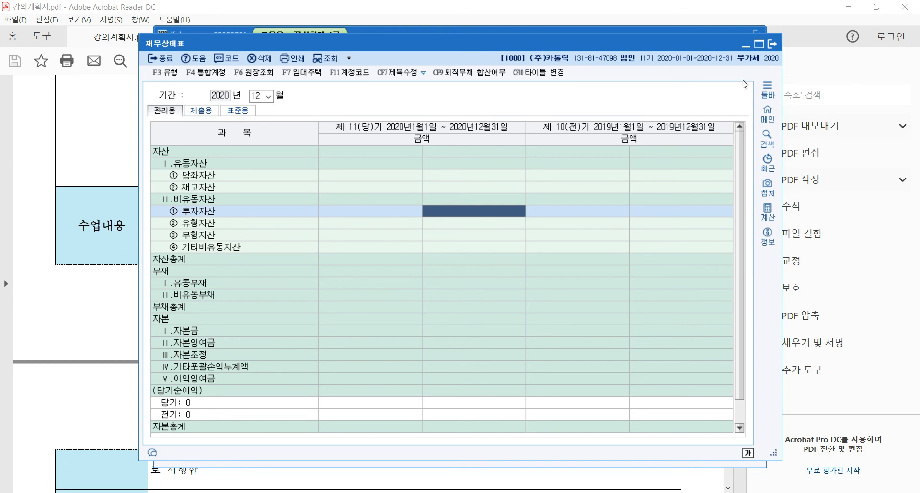
{"action": "left_click", "coordinate": [774, 42]}
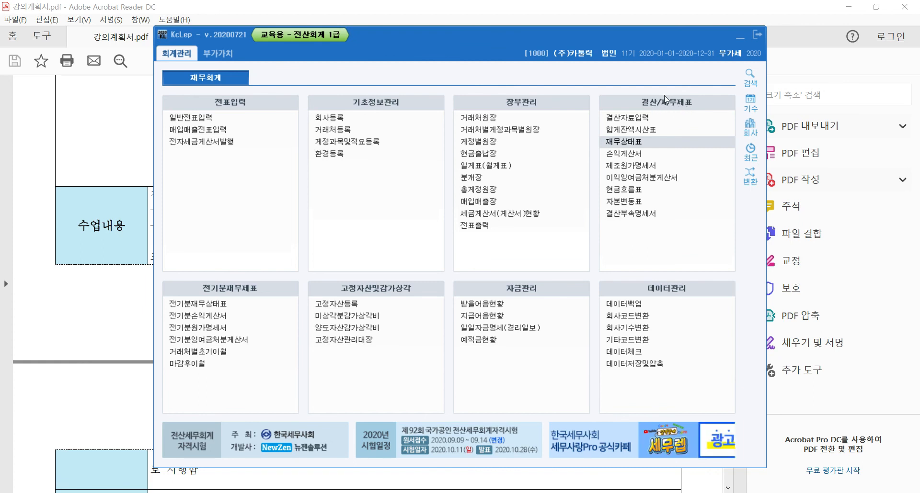
Move the KcLep window aside to uncover the 수업내용 section of the syllabus
{"action": "left_click_drag", "start_coordinate": [683, 118], "coordinate": [638, 135]}
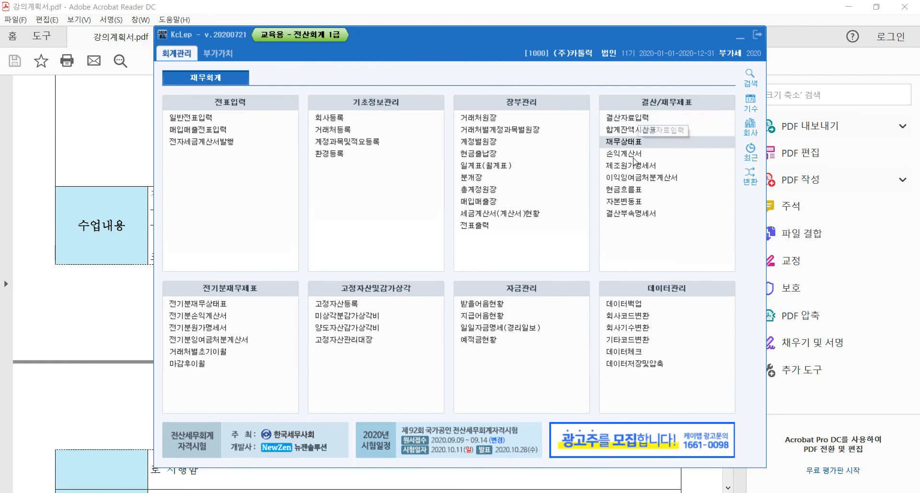
{"action": "left_click", "coordinate": [638, 142]}
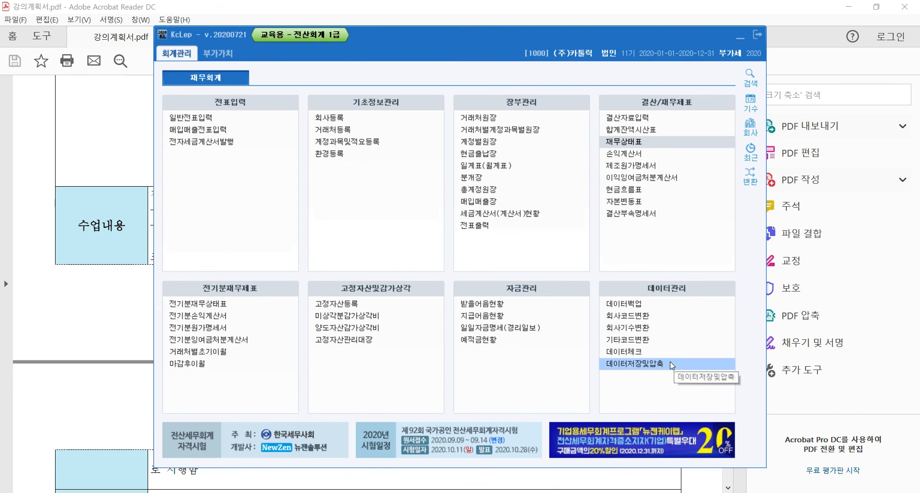
{"action": "left_click_drag", "start_coordinate": [427, 38], "coordinate": [582, 27]}
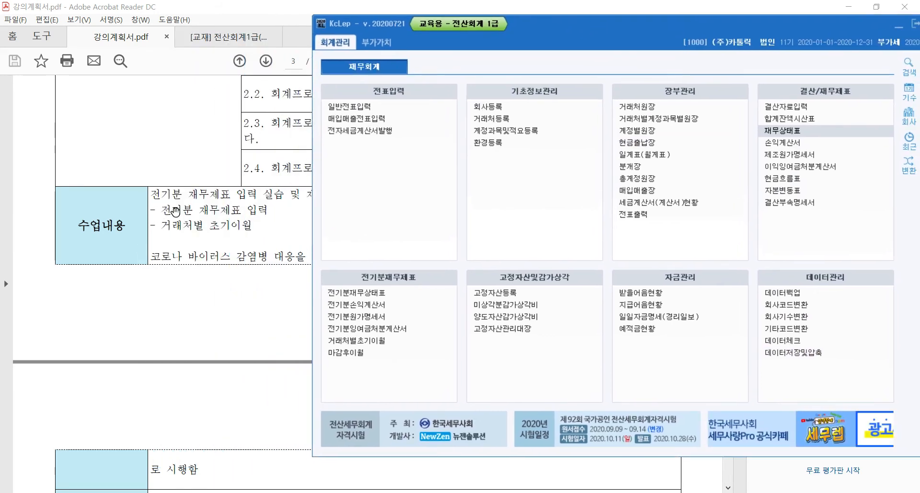